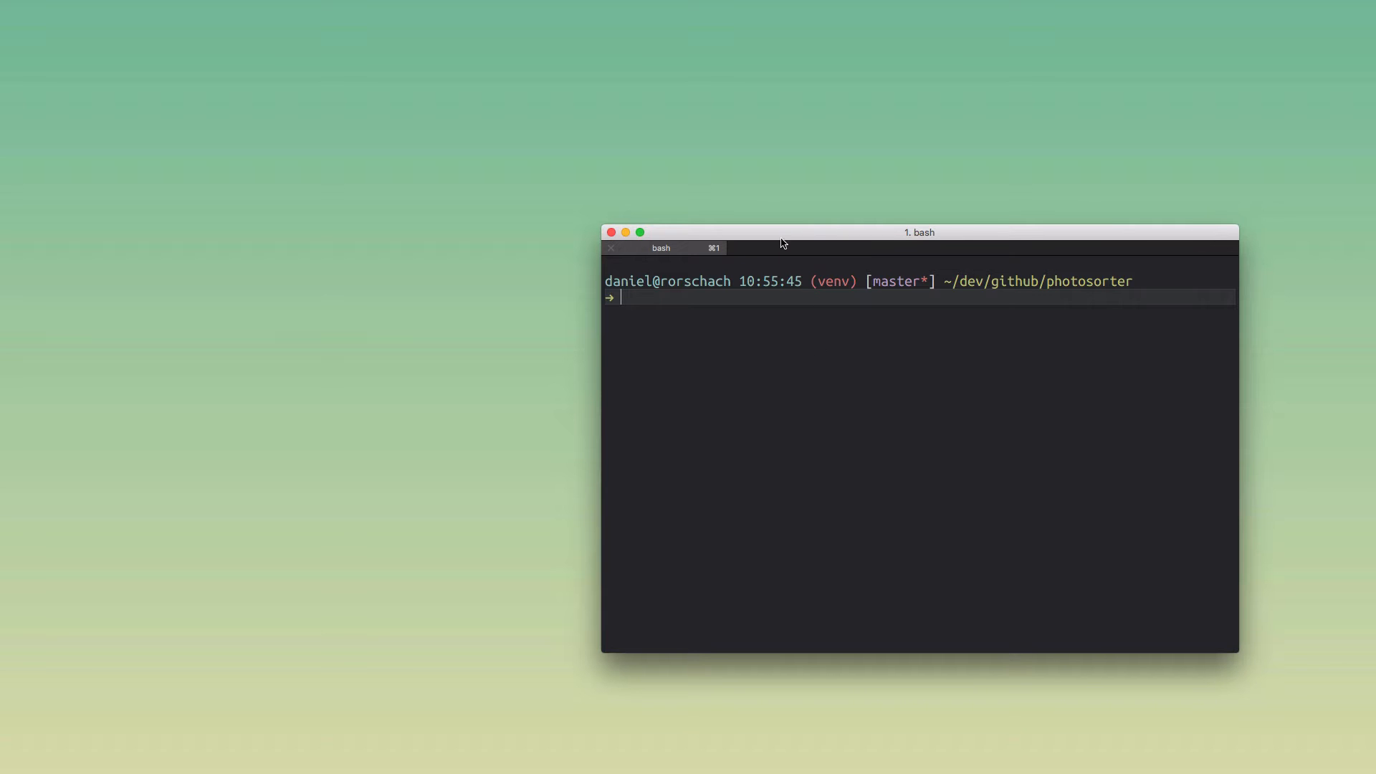
type("py")
type(".test")
Step: Run py.test, getting 1 failed and 13 passed with an AssertionError at test_sorter.py:83
key("Return")
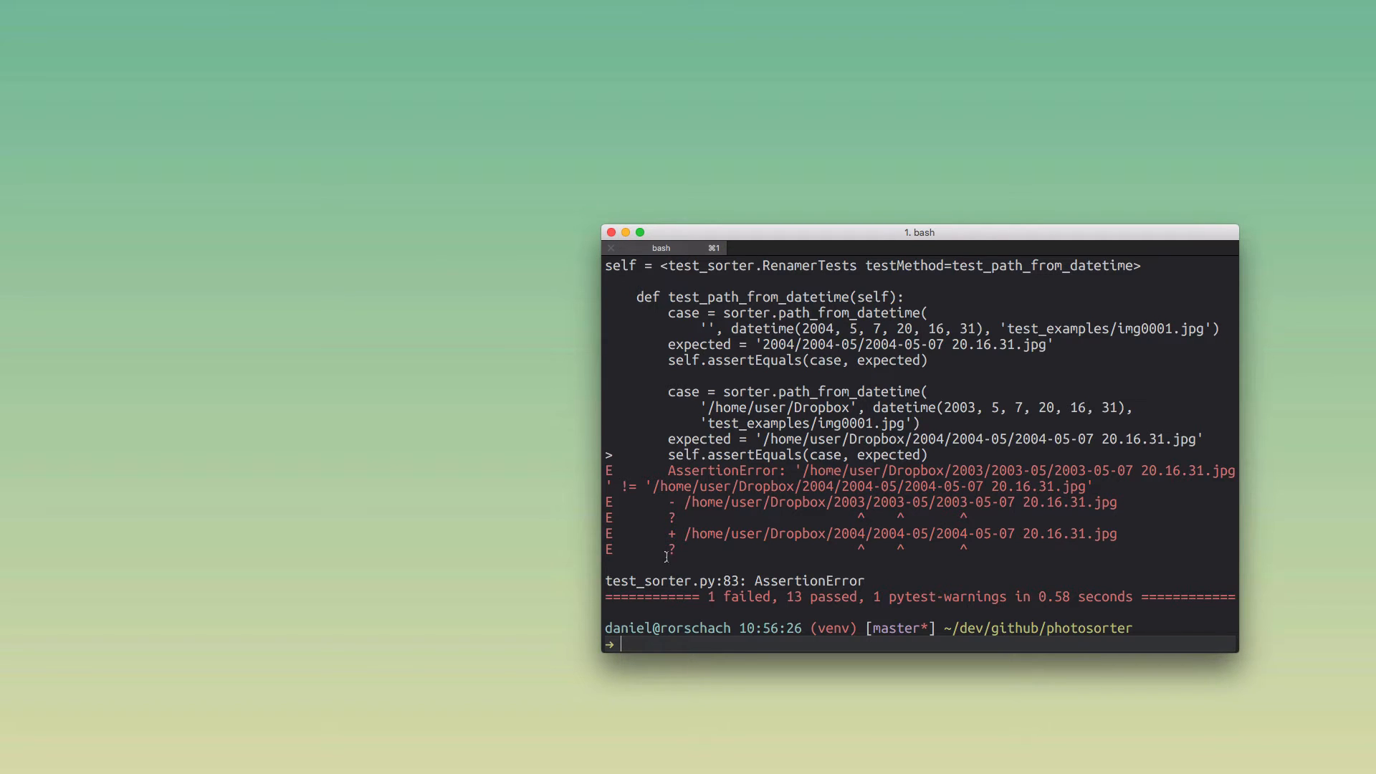
key("super")
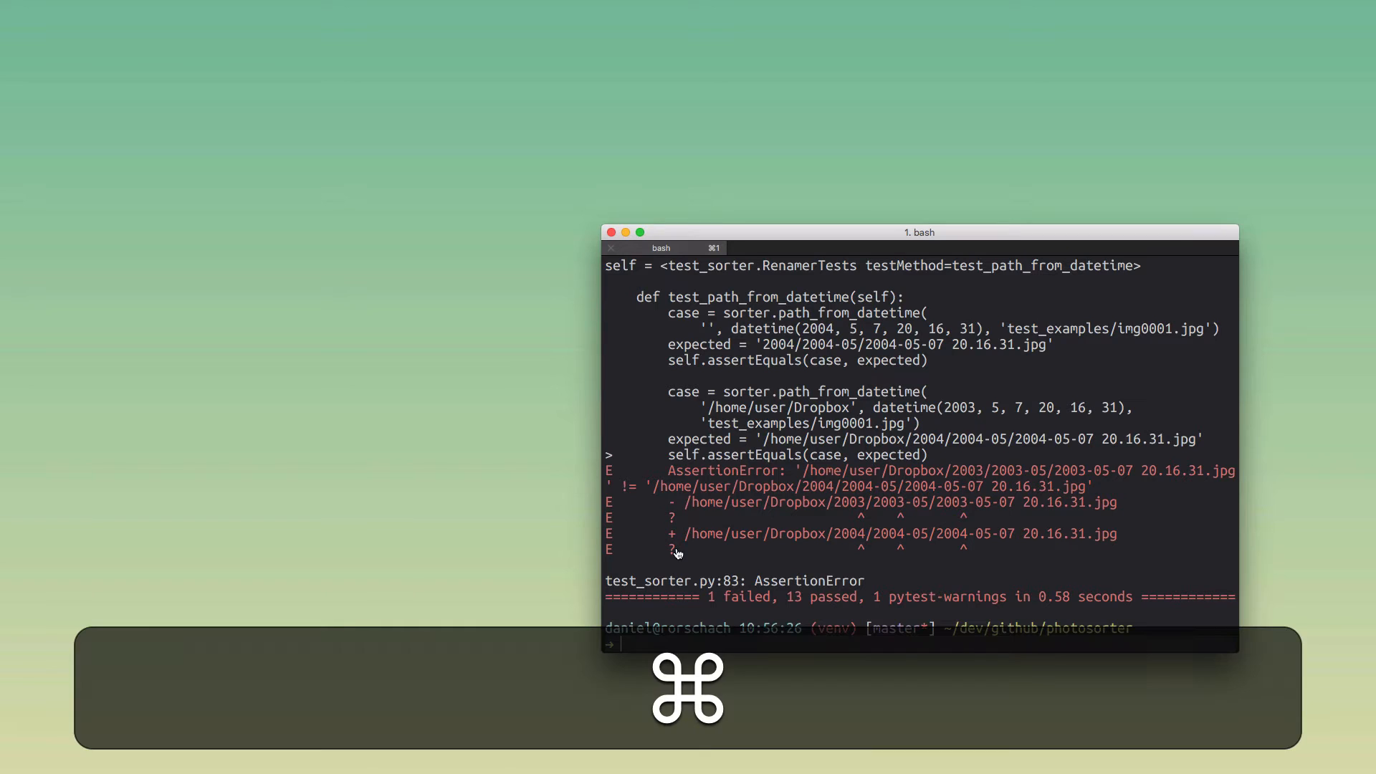
Step: Cmd-click the test_sorter.py:83 reference to open it in Sublime Text 3 at line 83
left_click(620, 587, "super")
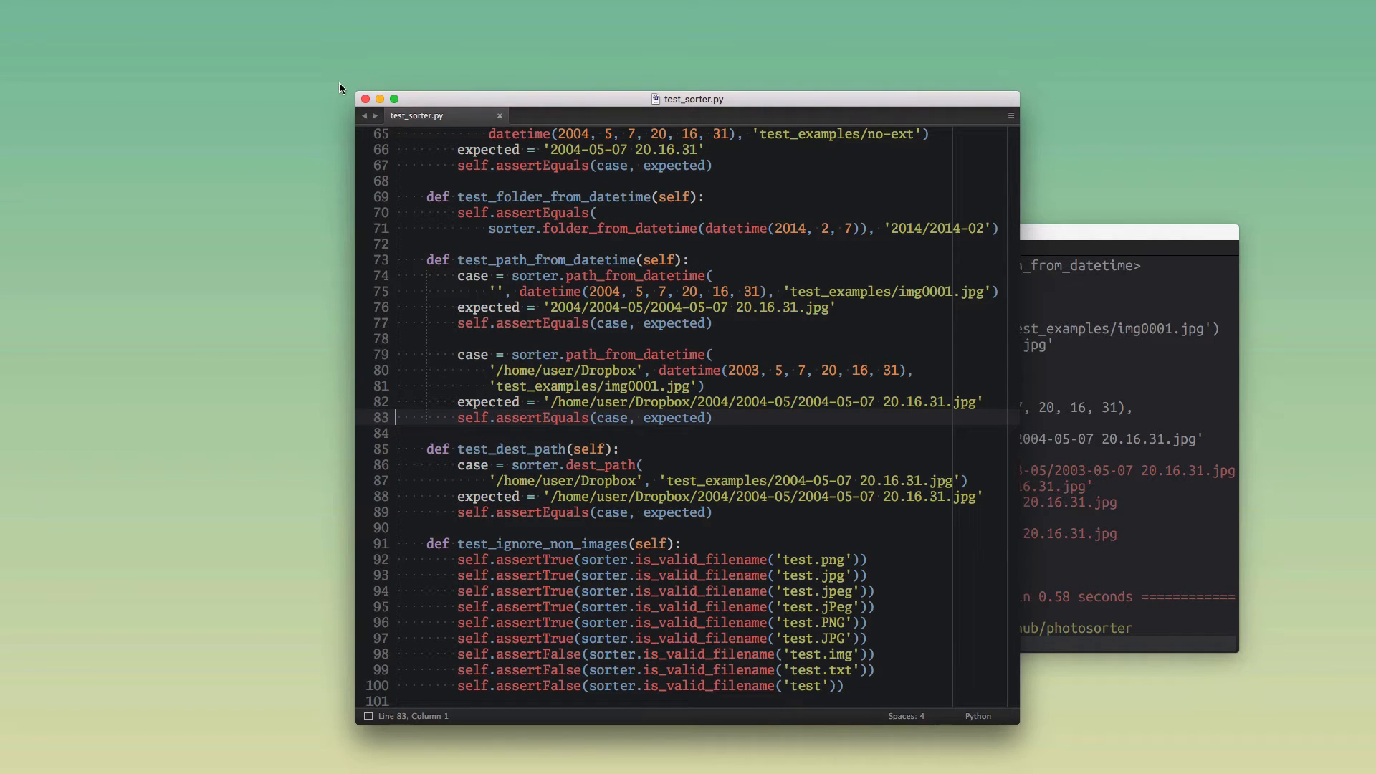
left_click(366, 100)
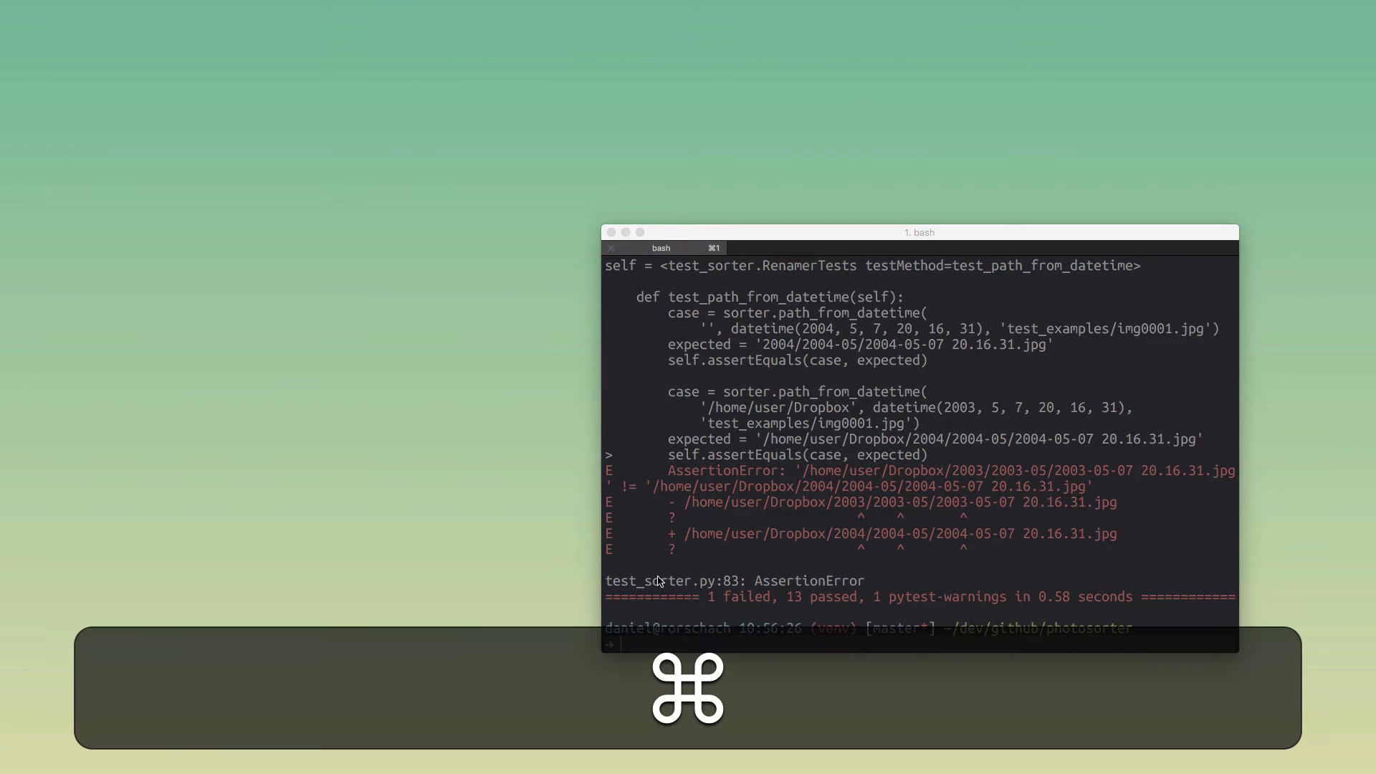
left_click(659, 581)
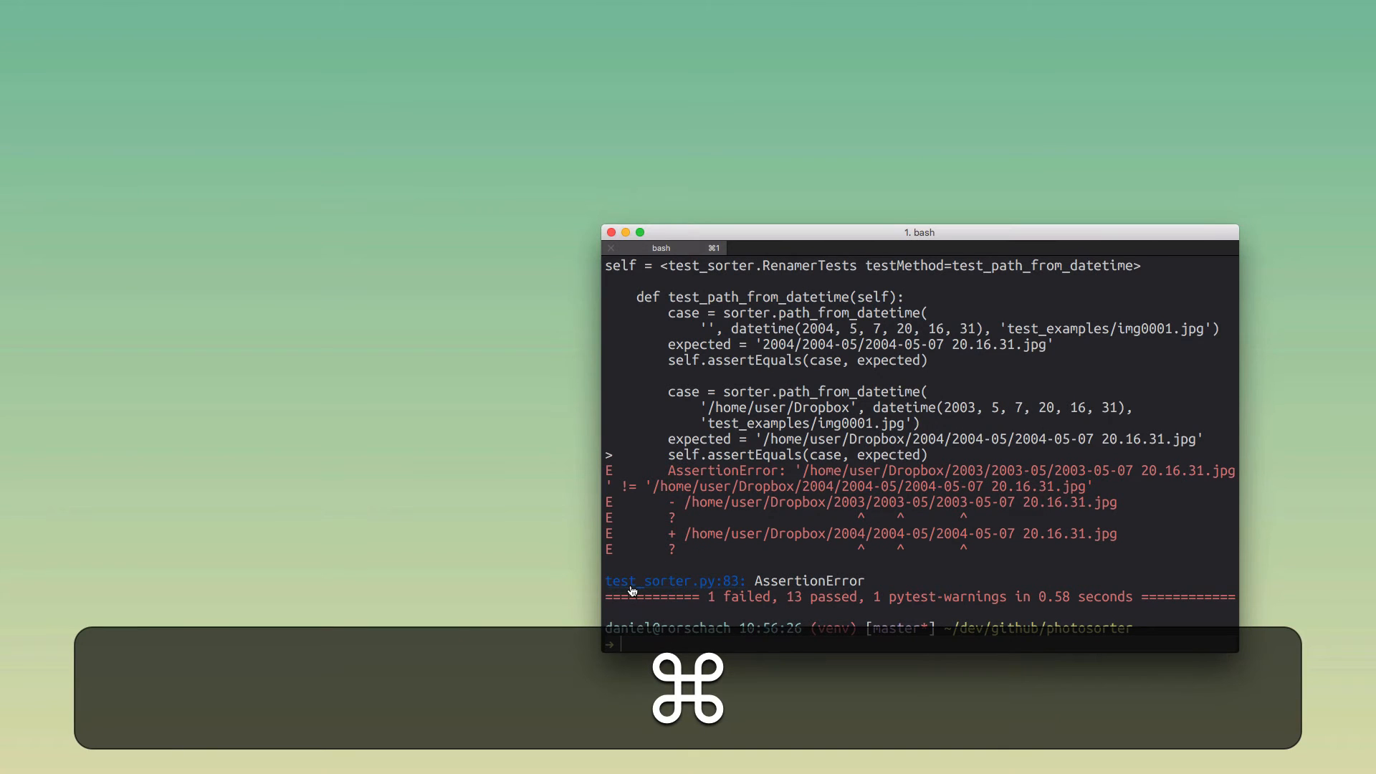
left_click(632, 587, "super")
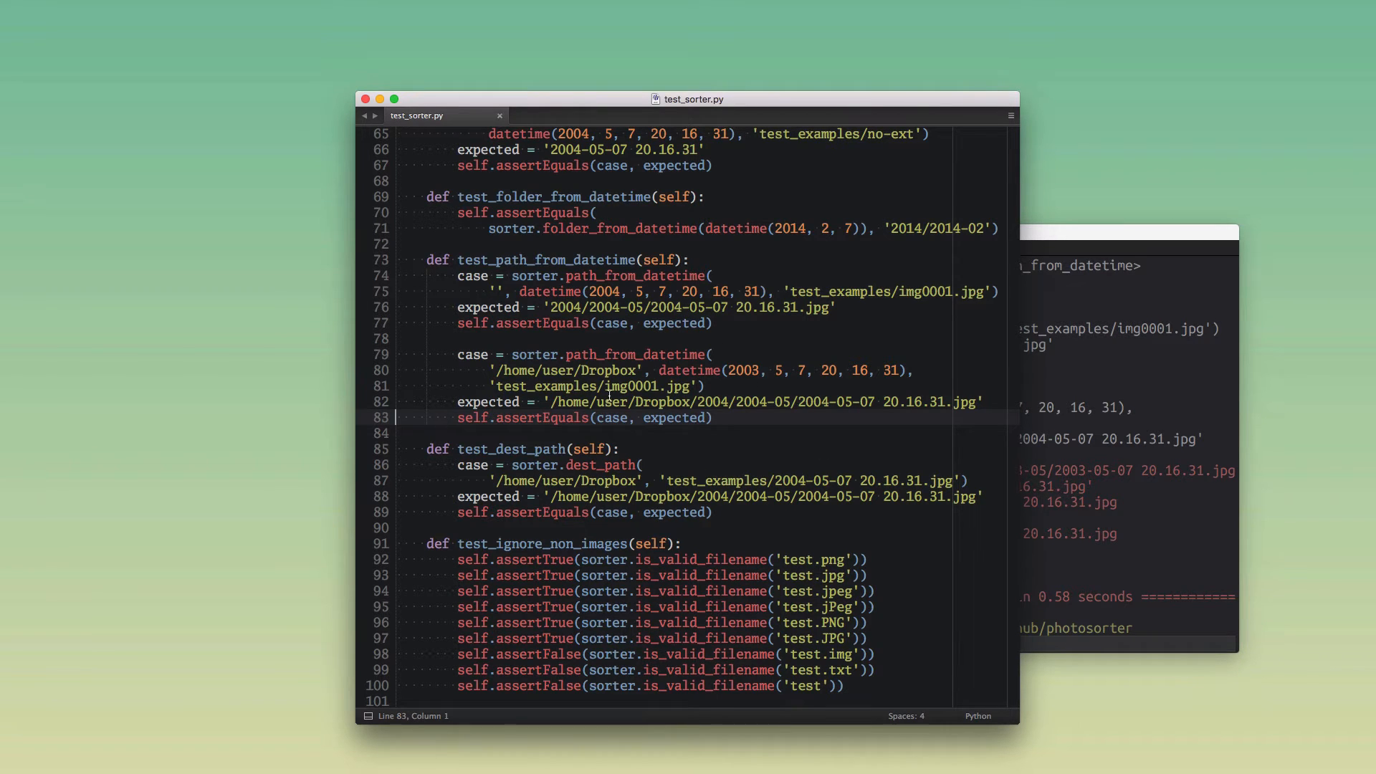
Step: Correct the year on line 80 from 2003 to 2004 and save test_sorter.py
left_click(759, 371)
key("BackSpace")
type("4")
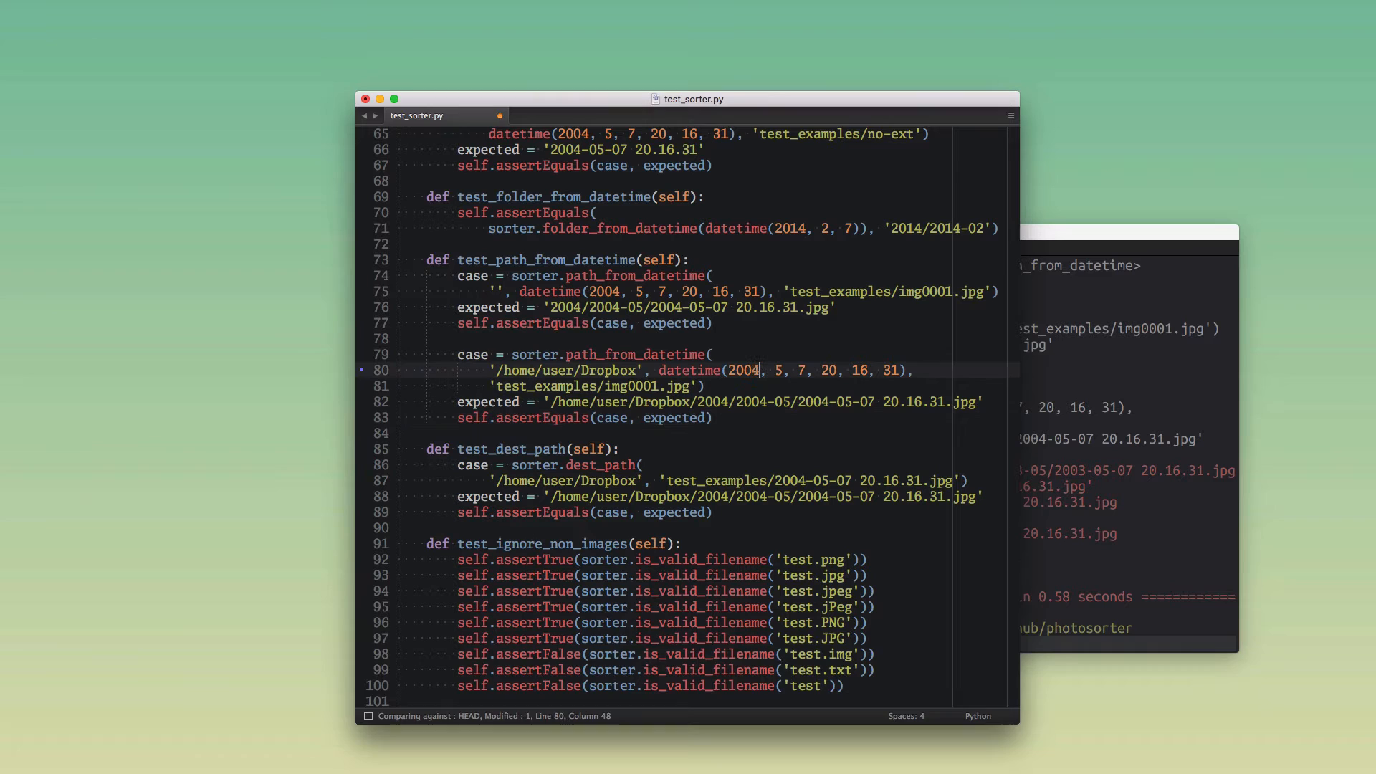
key("super+s")
Step: Close the editor, rerun py.test to get 14 passed, and clear the terminal
key("super+w")
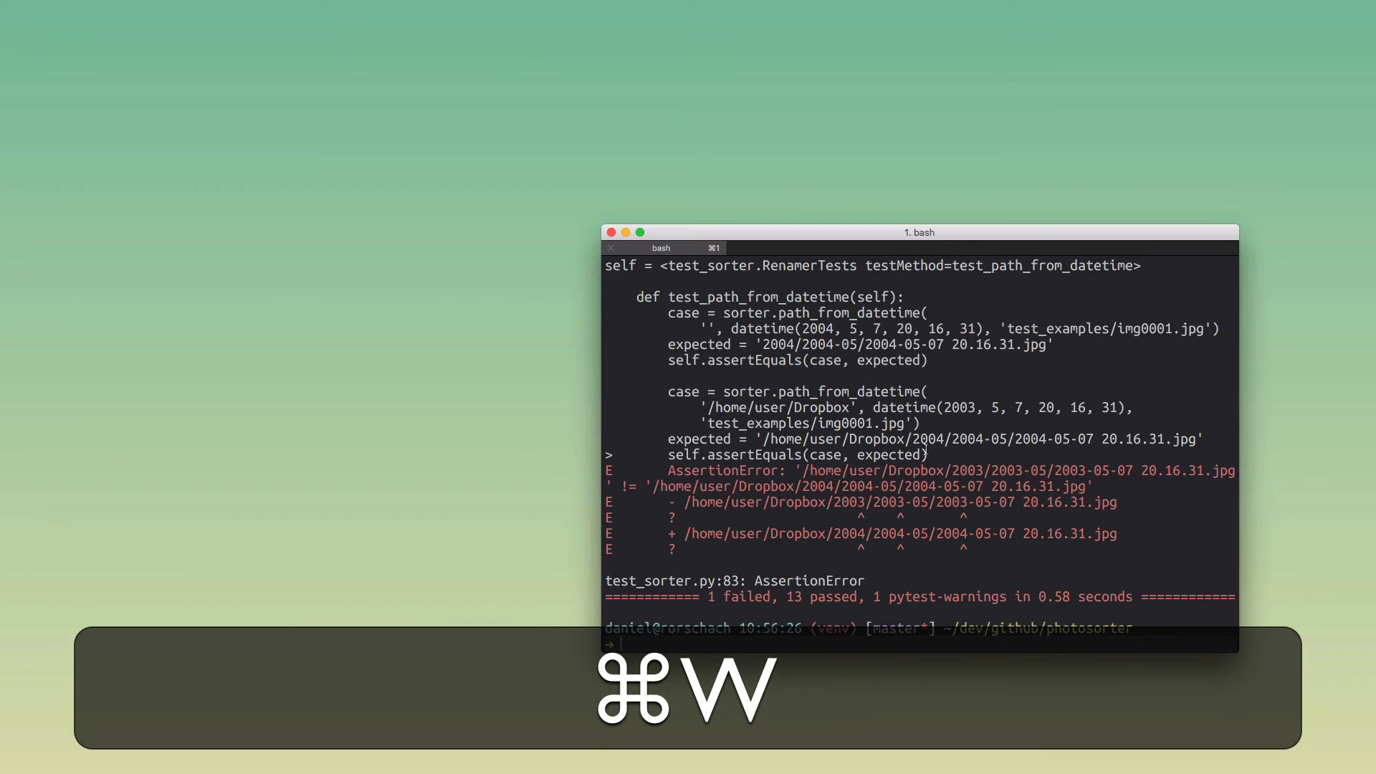
key("Up")
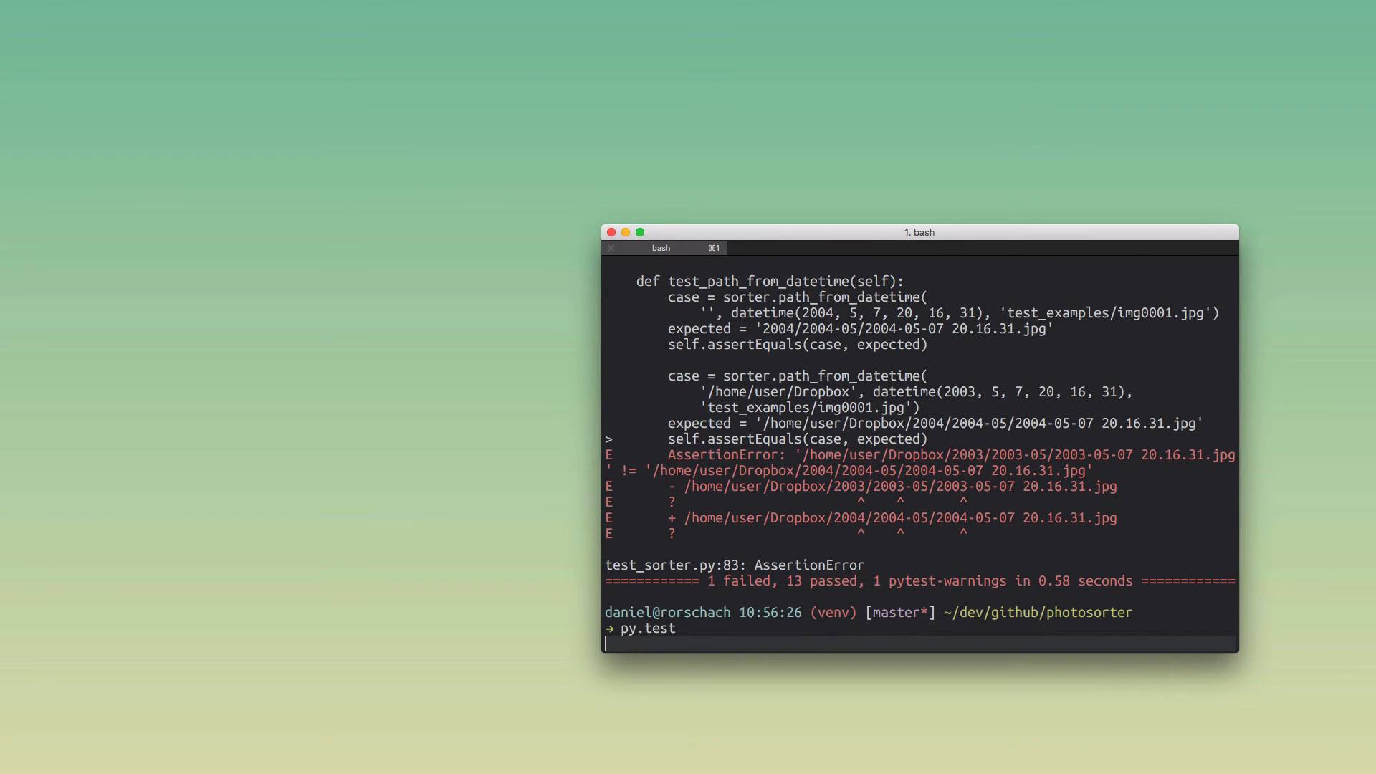
key("Return")
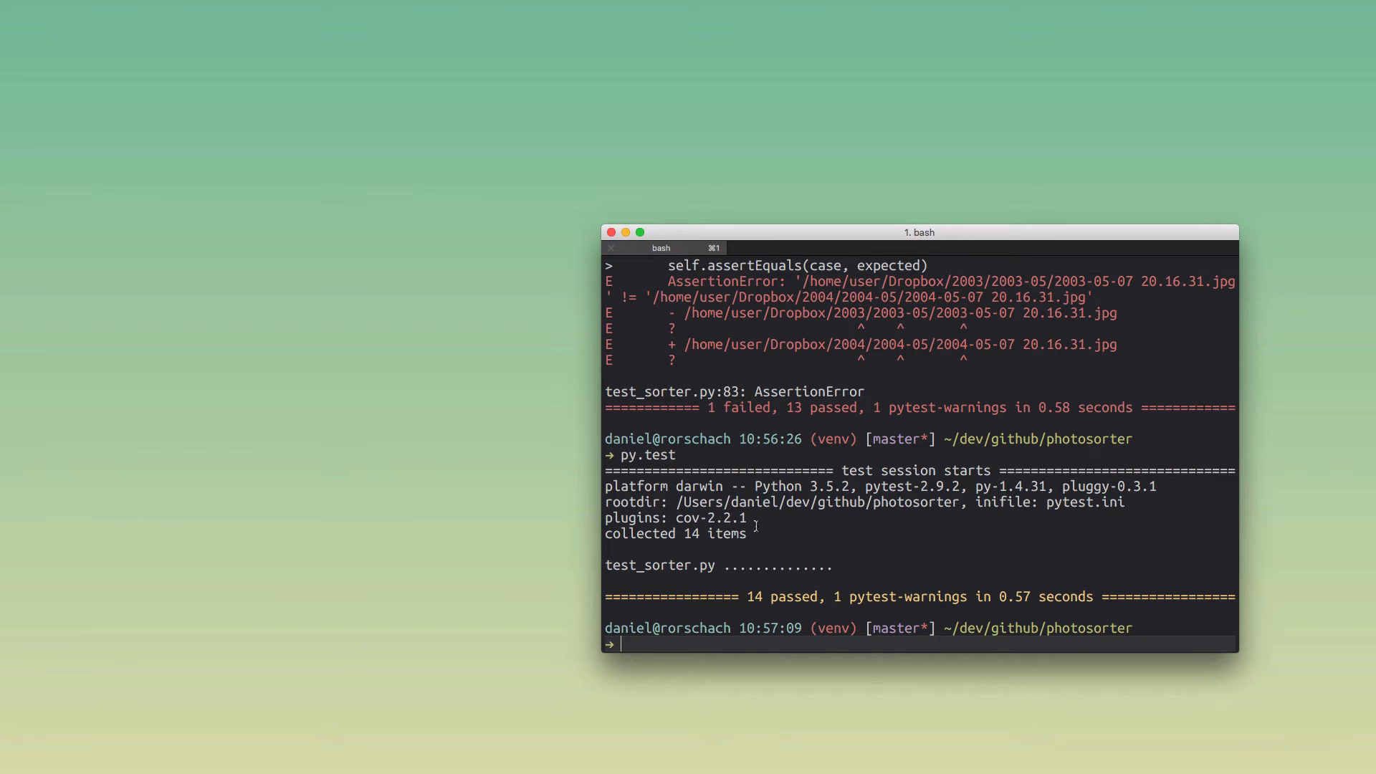
key("ctrl+l")
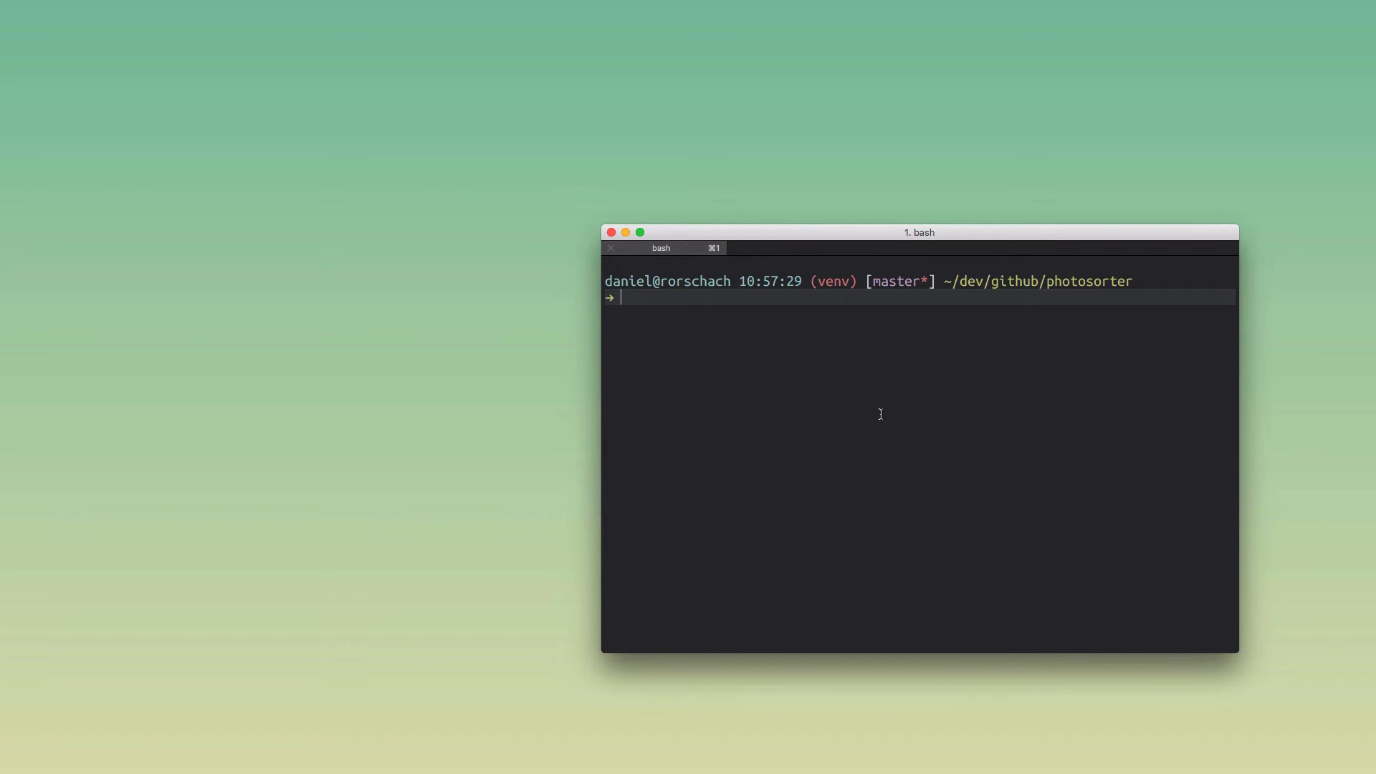
type("ls")
Step: List the project files and Cmd-click pytest.ini and test_sorter.py to open them in the editor, then close them
key("Return")
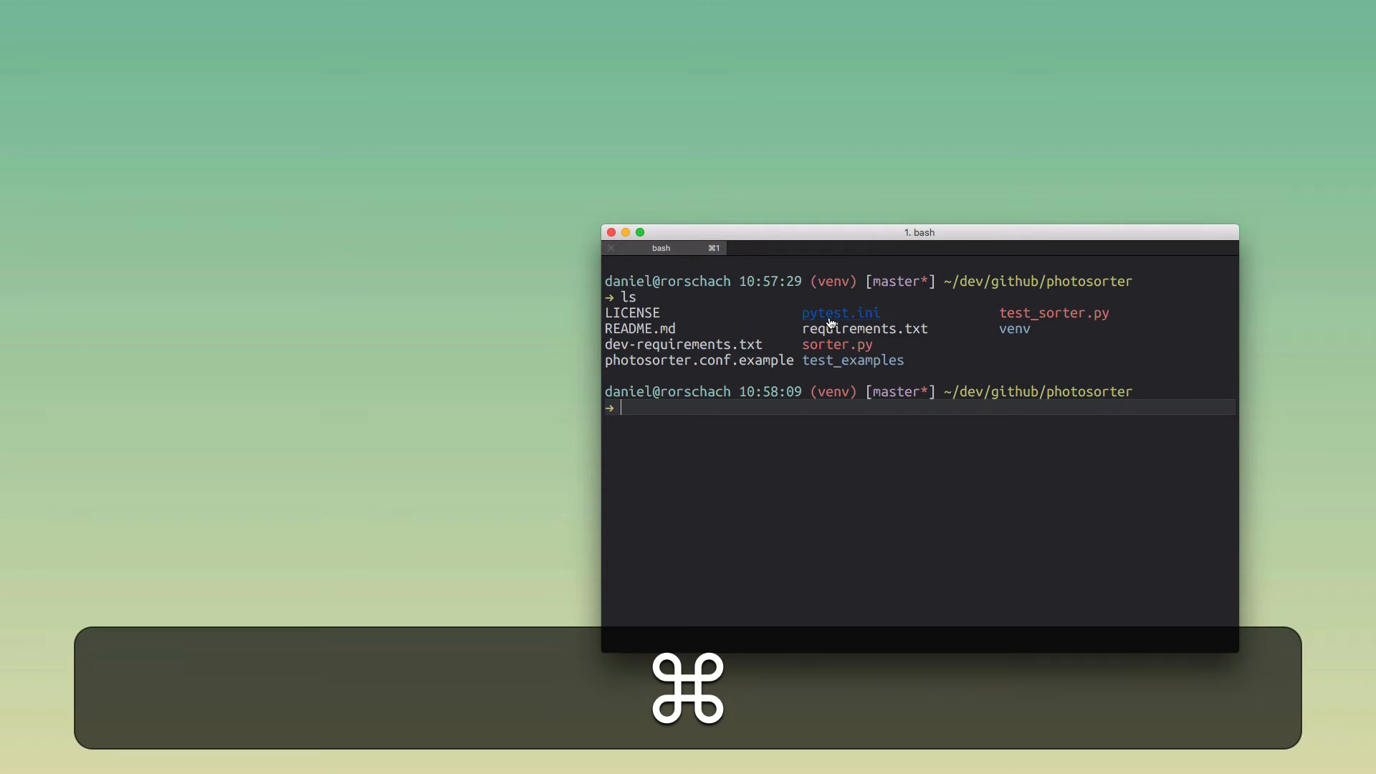
left_click(828, 317, "super")
left_click(1104, 433)
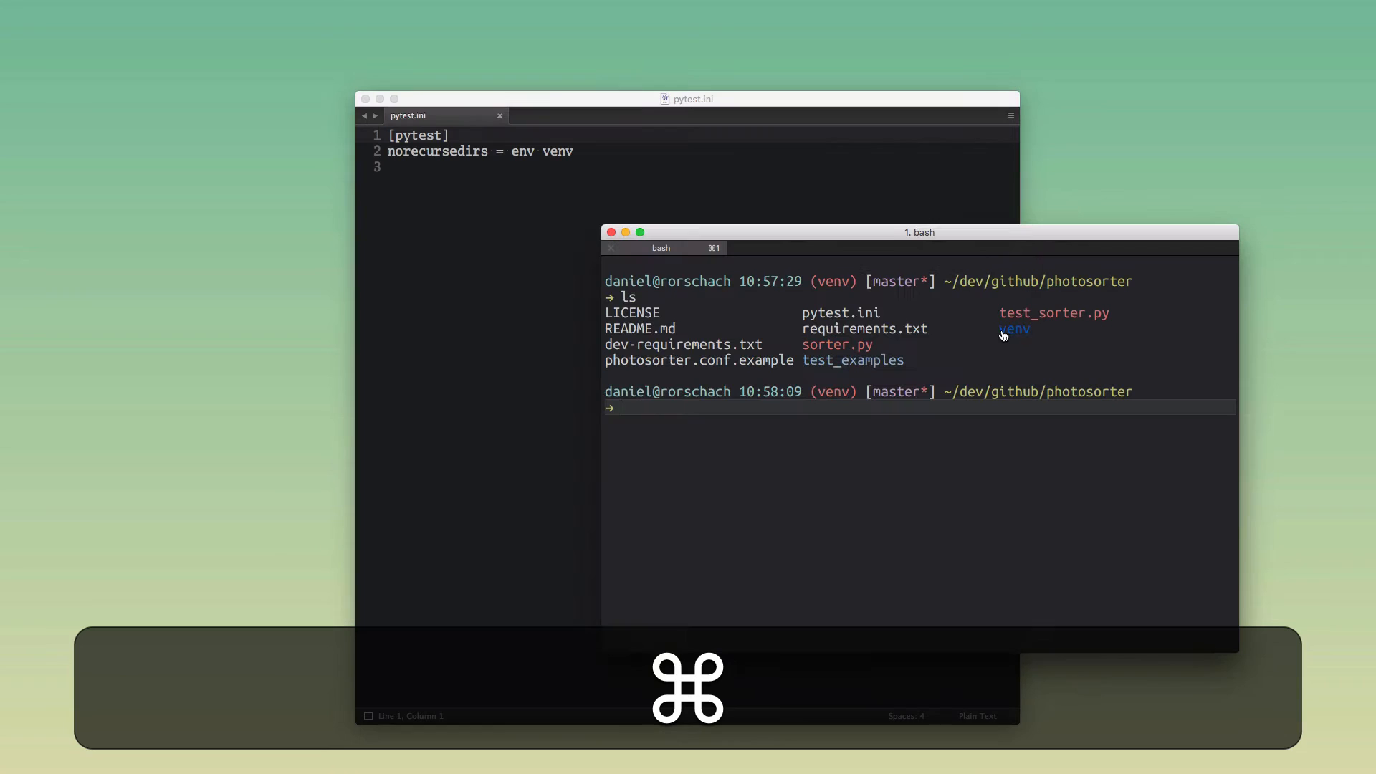
left_click(1008, 312, "super")
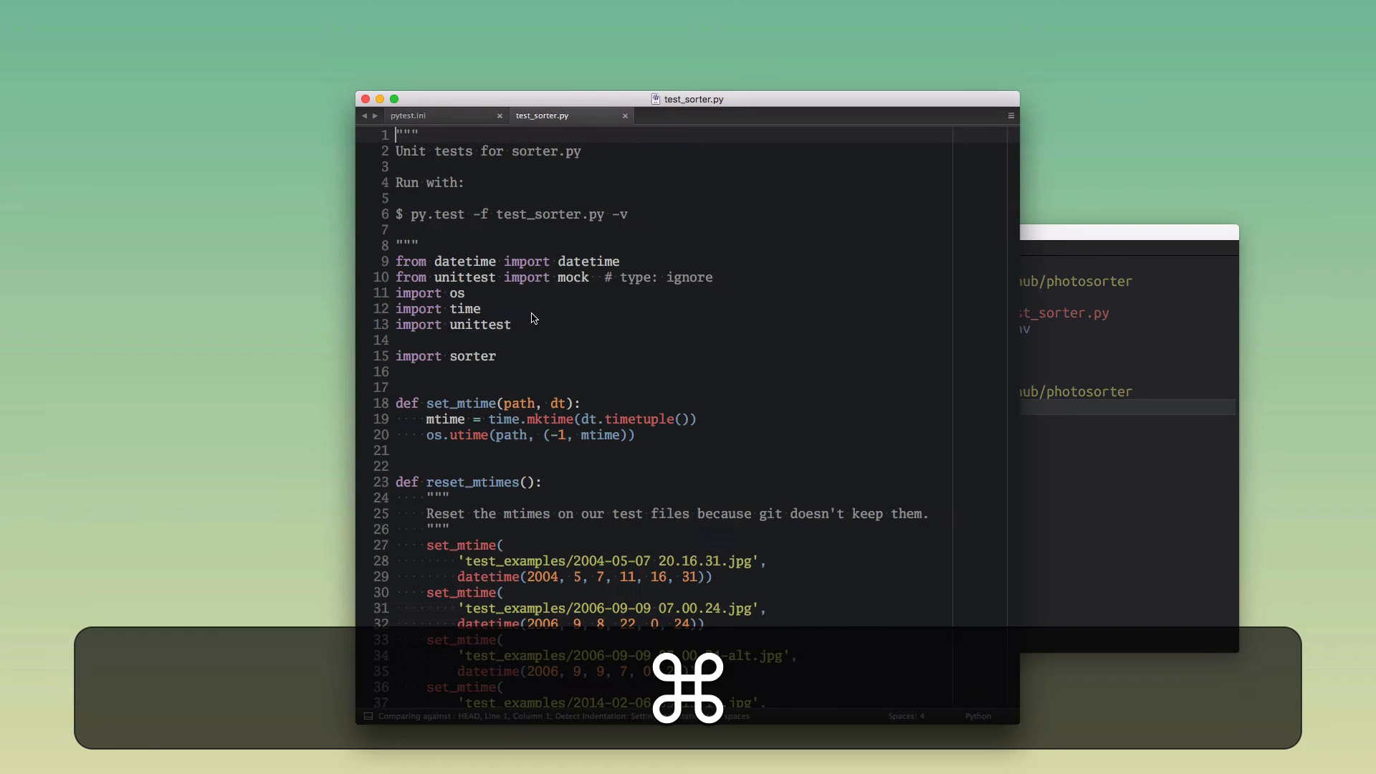
scroll(590, 299, "down", 5)
scroll(589, 300, "down", 5)
key("super+w")
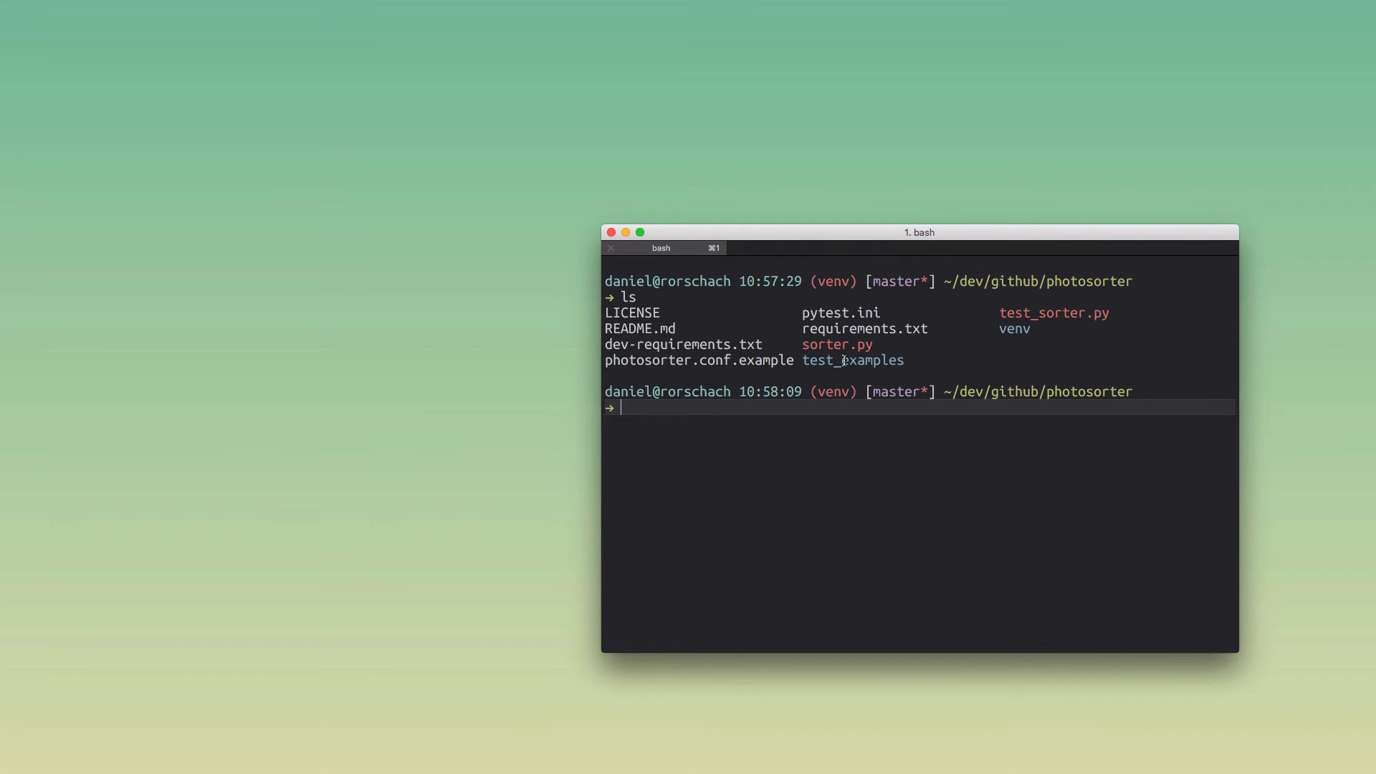
Step: Cmd-click venv to open the folder in Finder, then close that Finder window
left_click(1011, 330, "super")
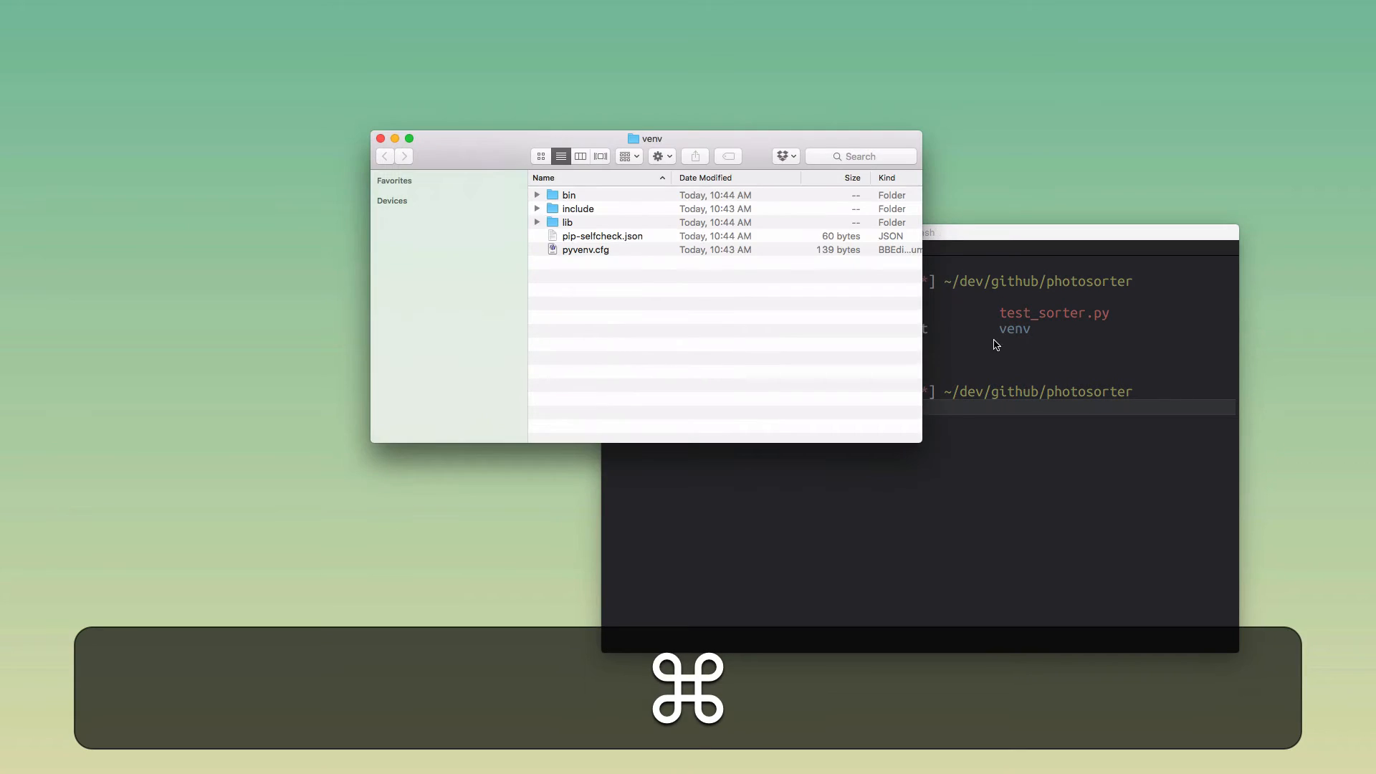
left_click_drag(496, 154, 425, 225)
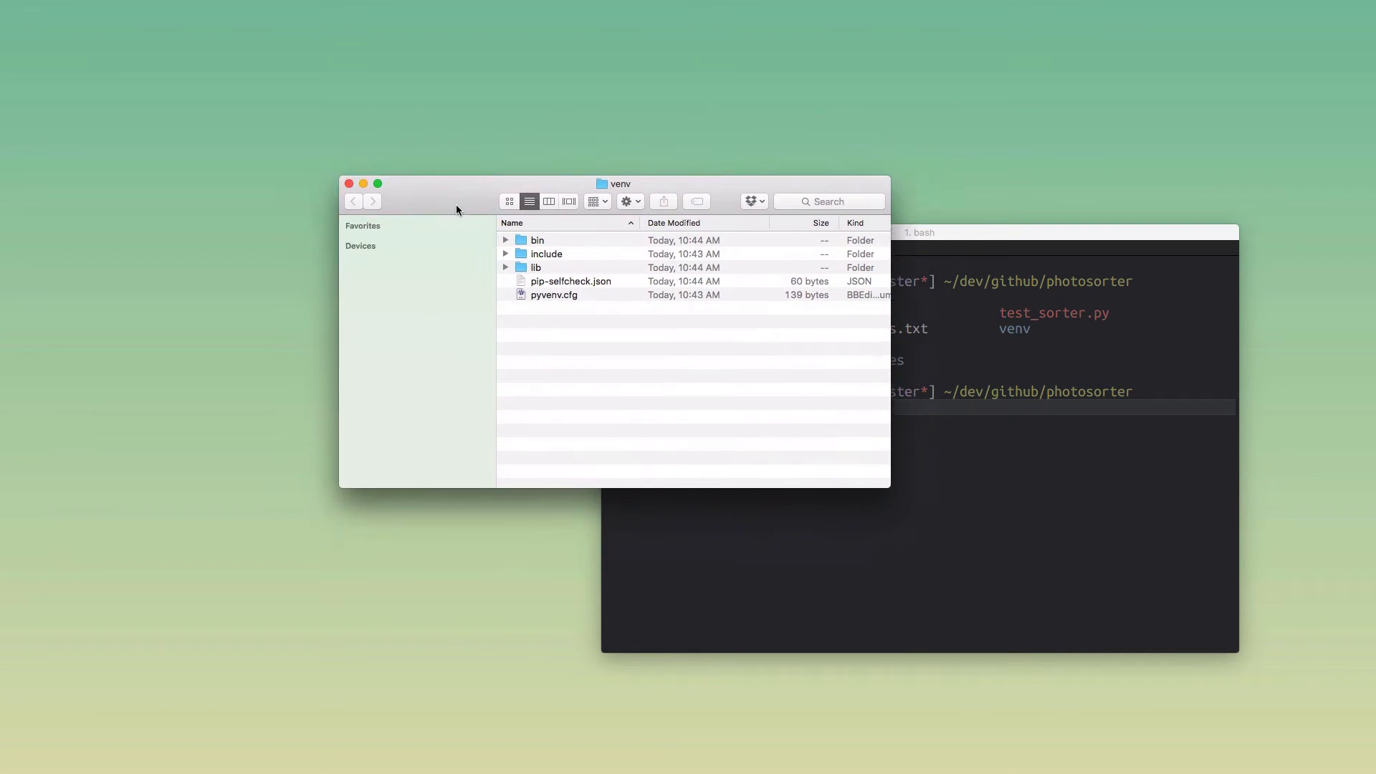
key("super+w")
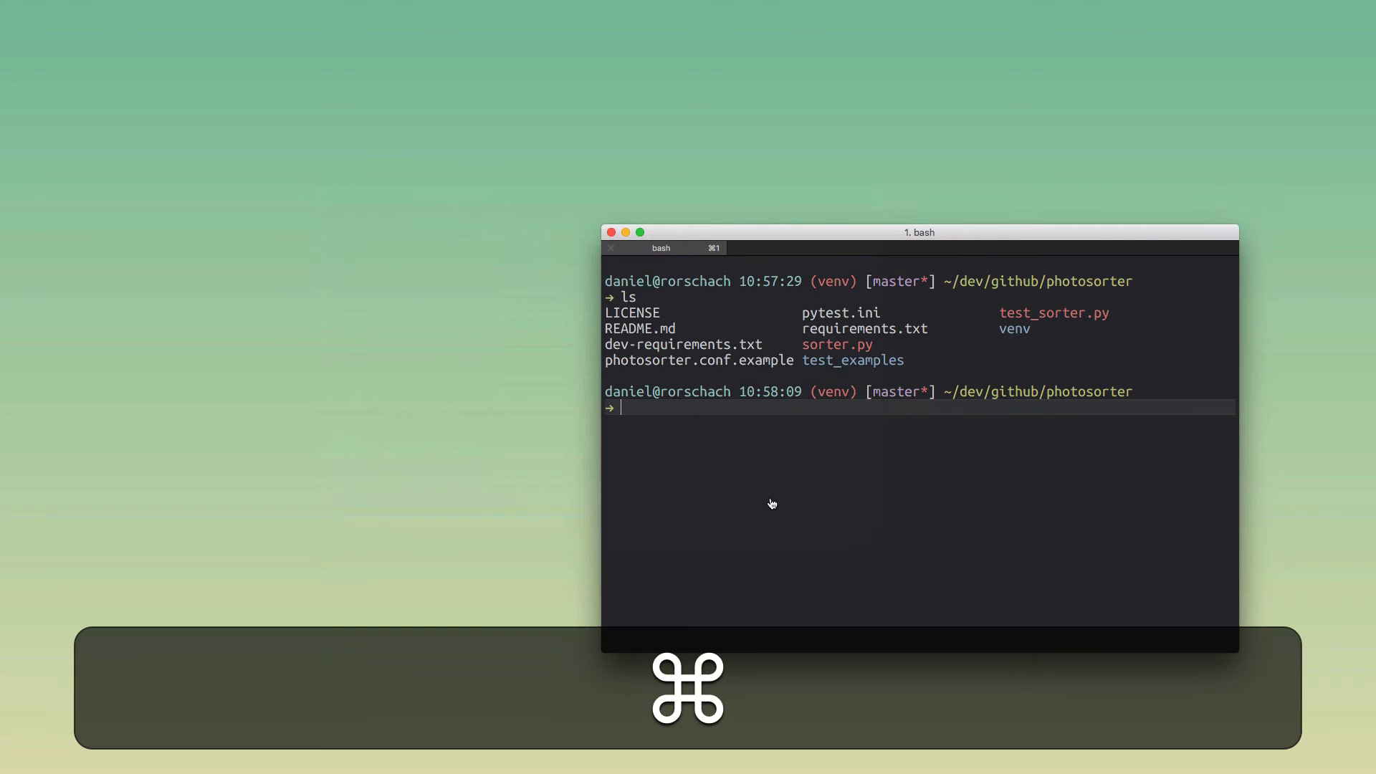
Step: Open iTerm2 Preferences on the Default profile's Advanced settings with Semantic History
key("super+comma")
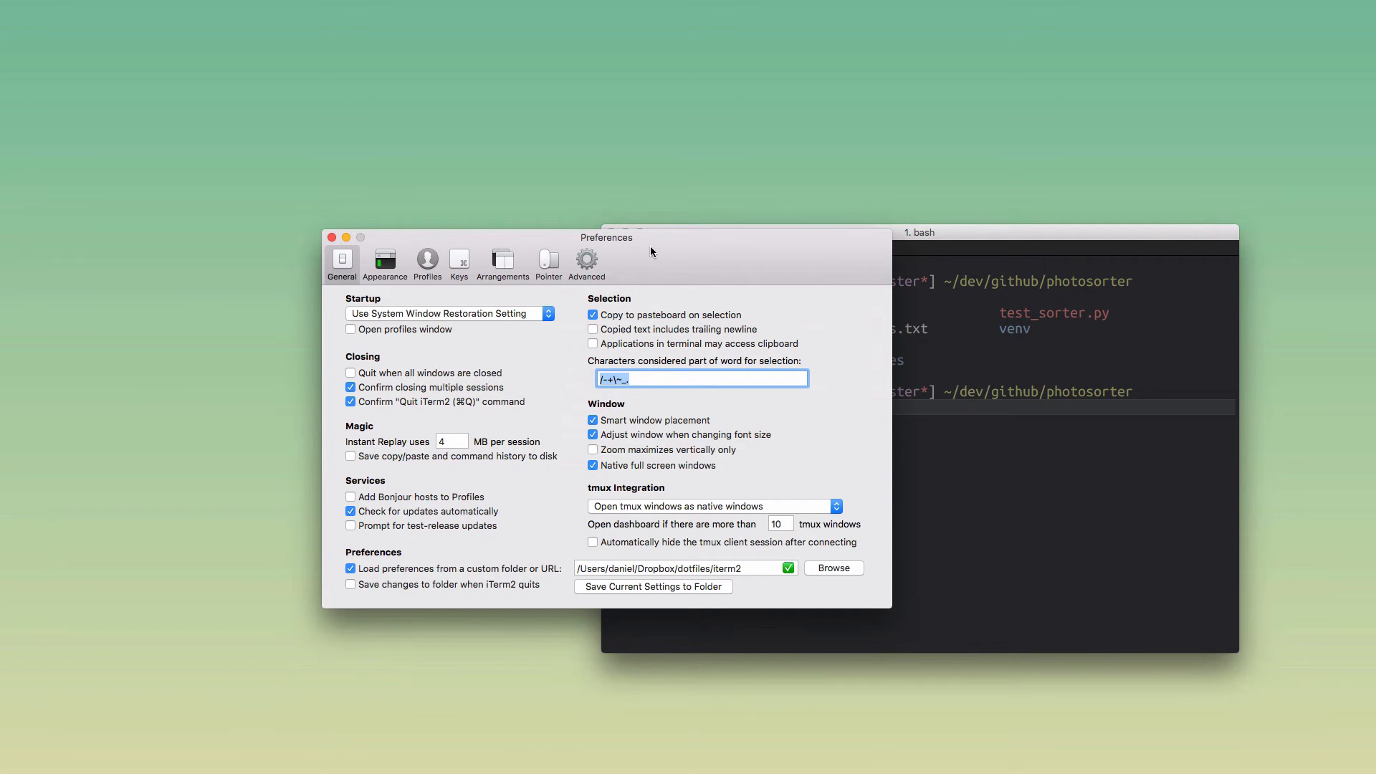
left_click_drag(665, 246, 692, 219)
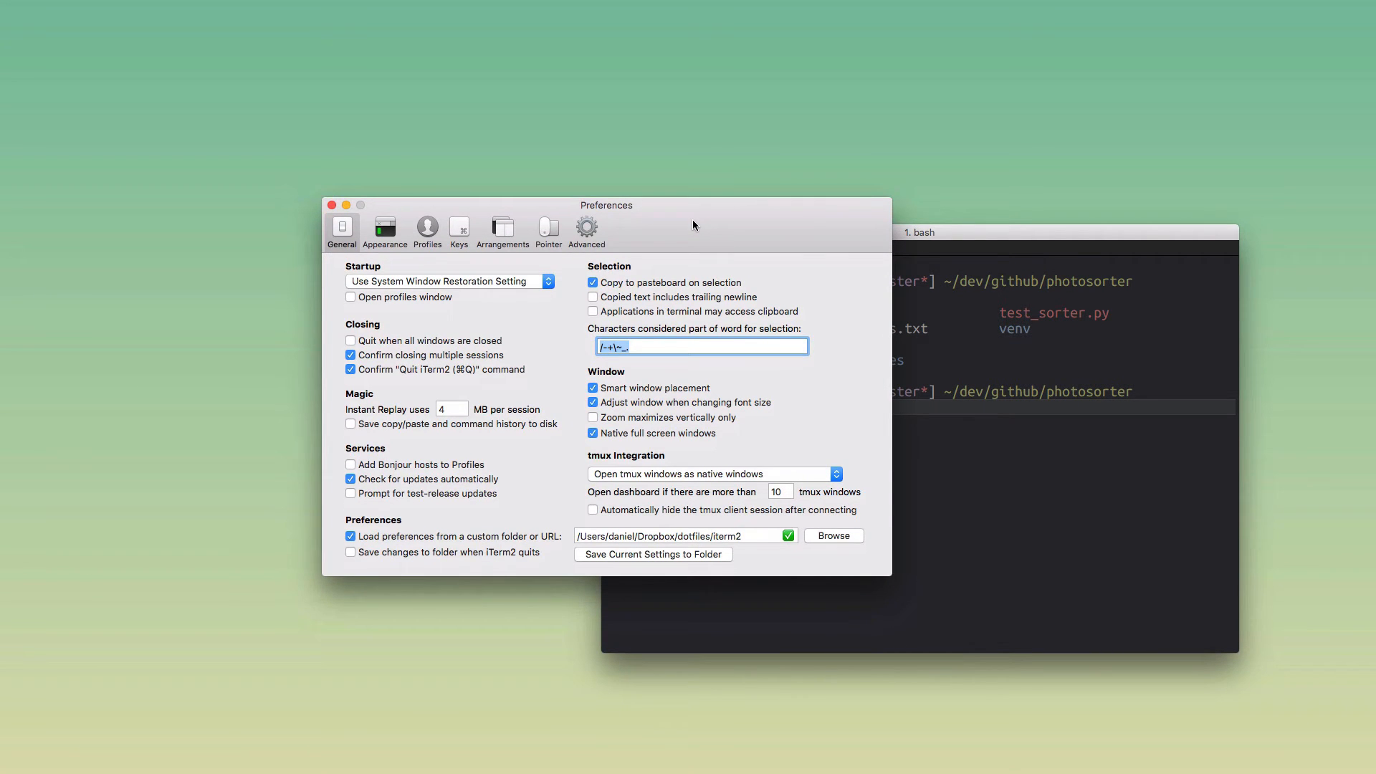
left_click(428, 229)
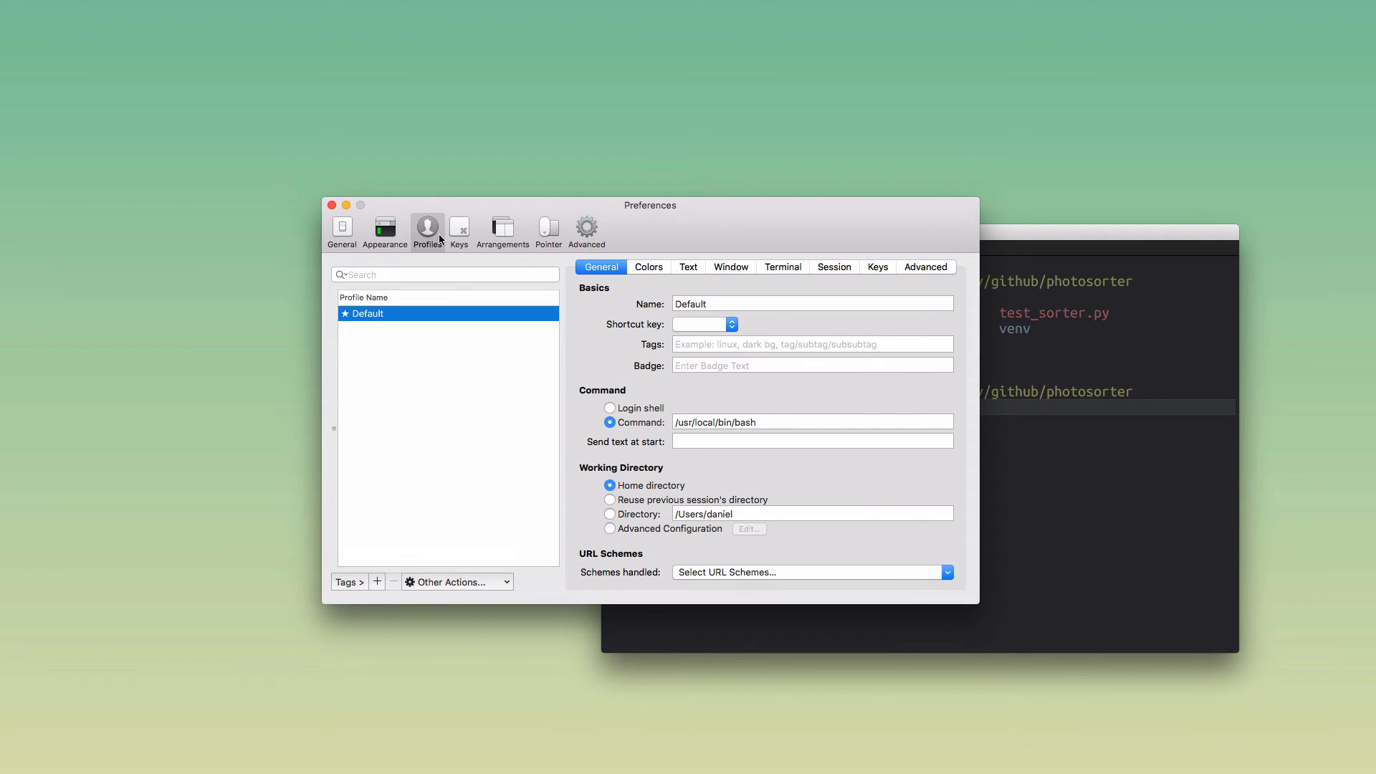
left_click(927, 268)
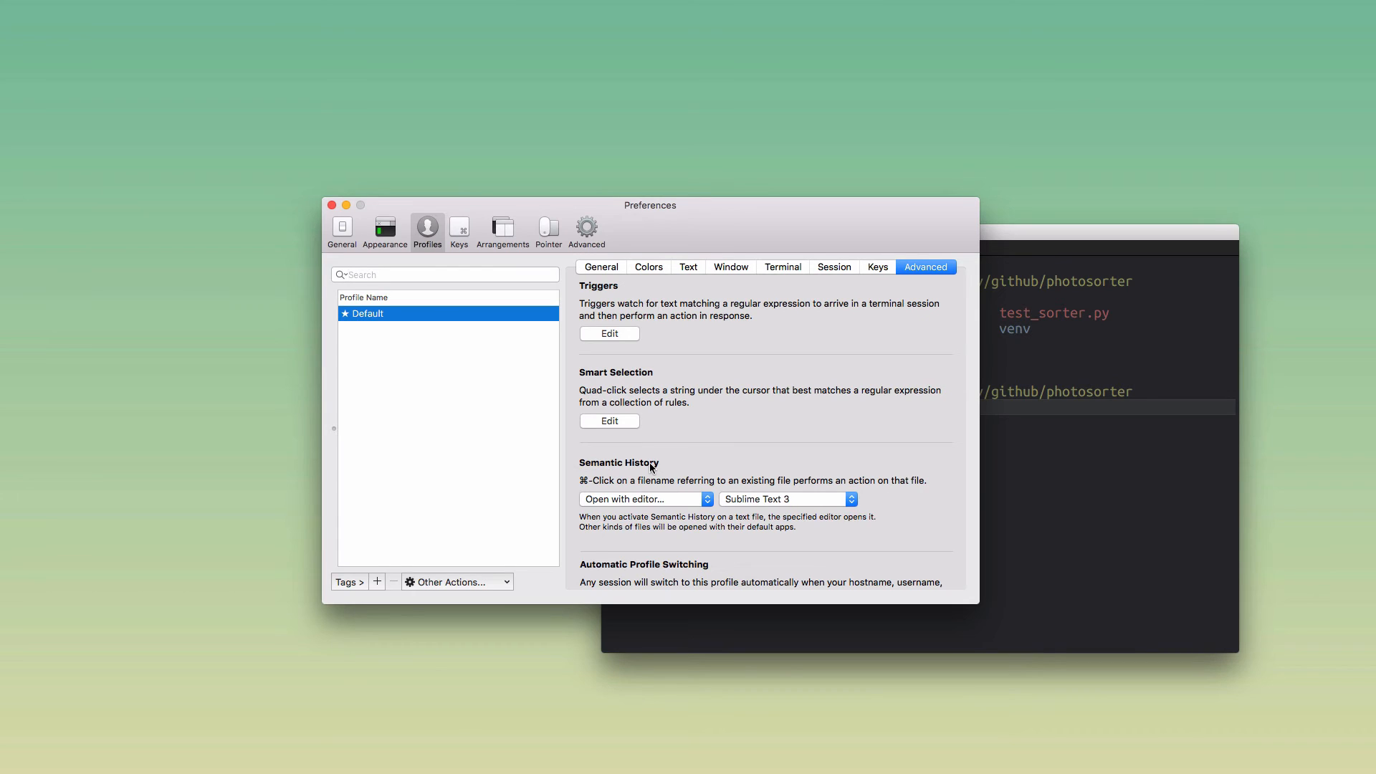
Step: Set Semantic History to 'Open with editor...' using Sublime Text 3 and close Preferences
left_click(657, 501)
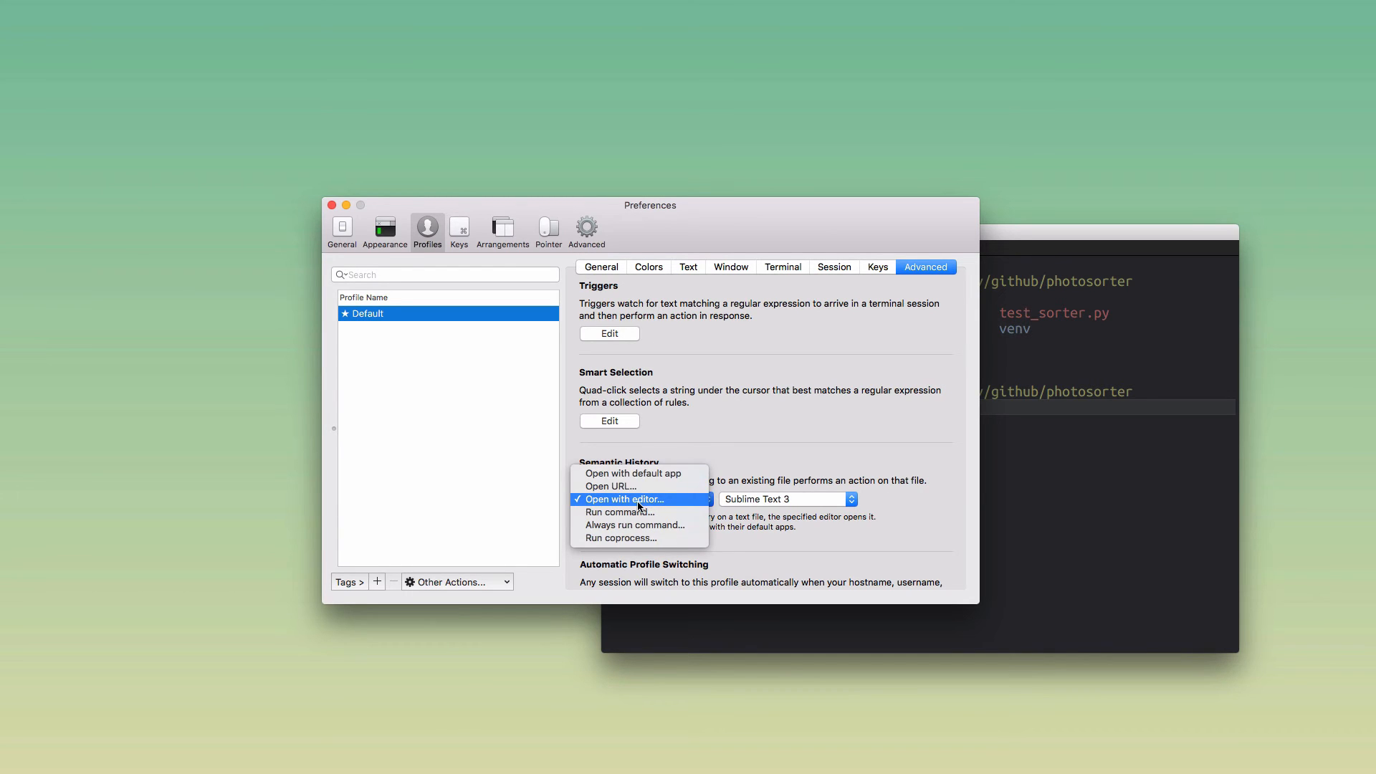
left_click(639, 501)
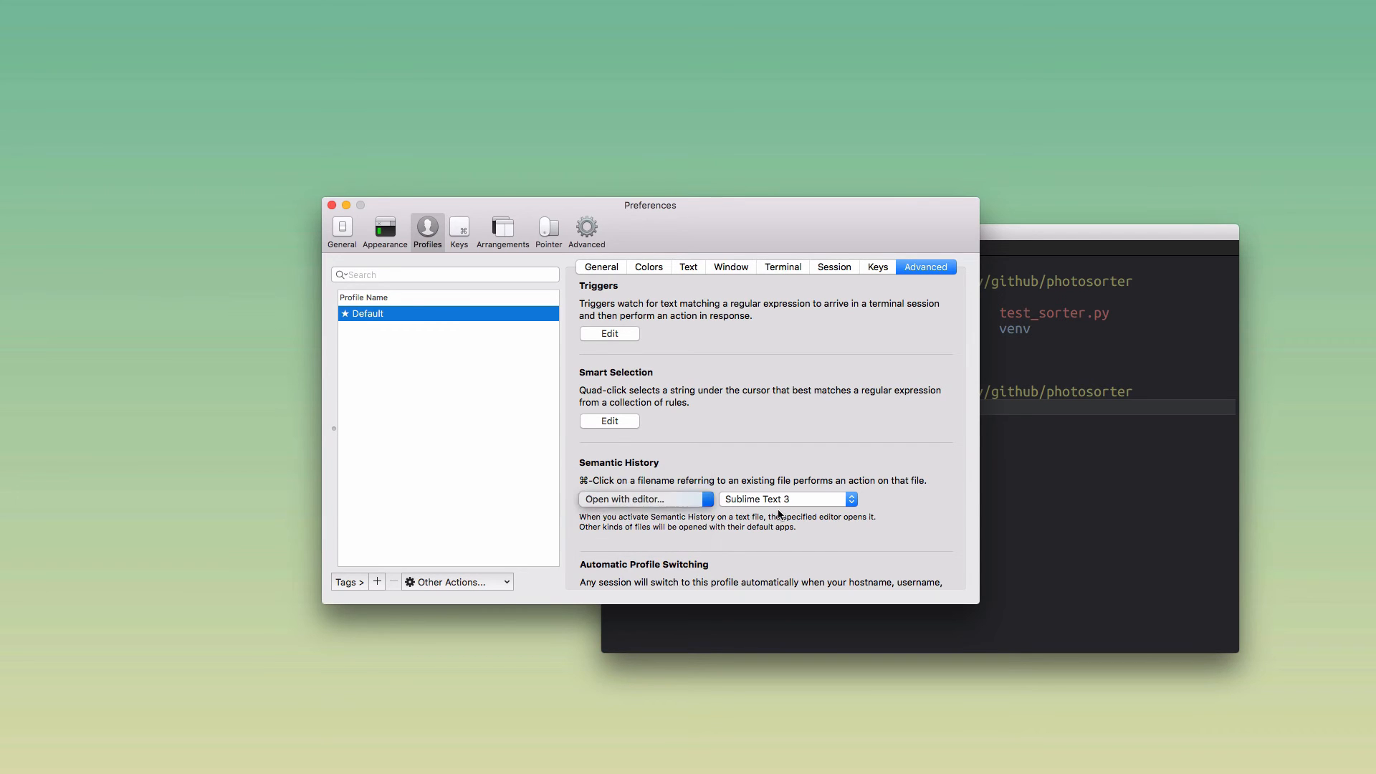
left_click(784, 499)
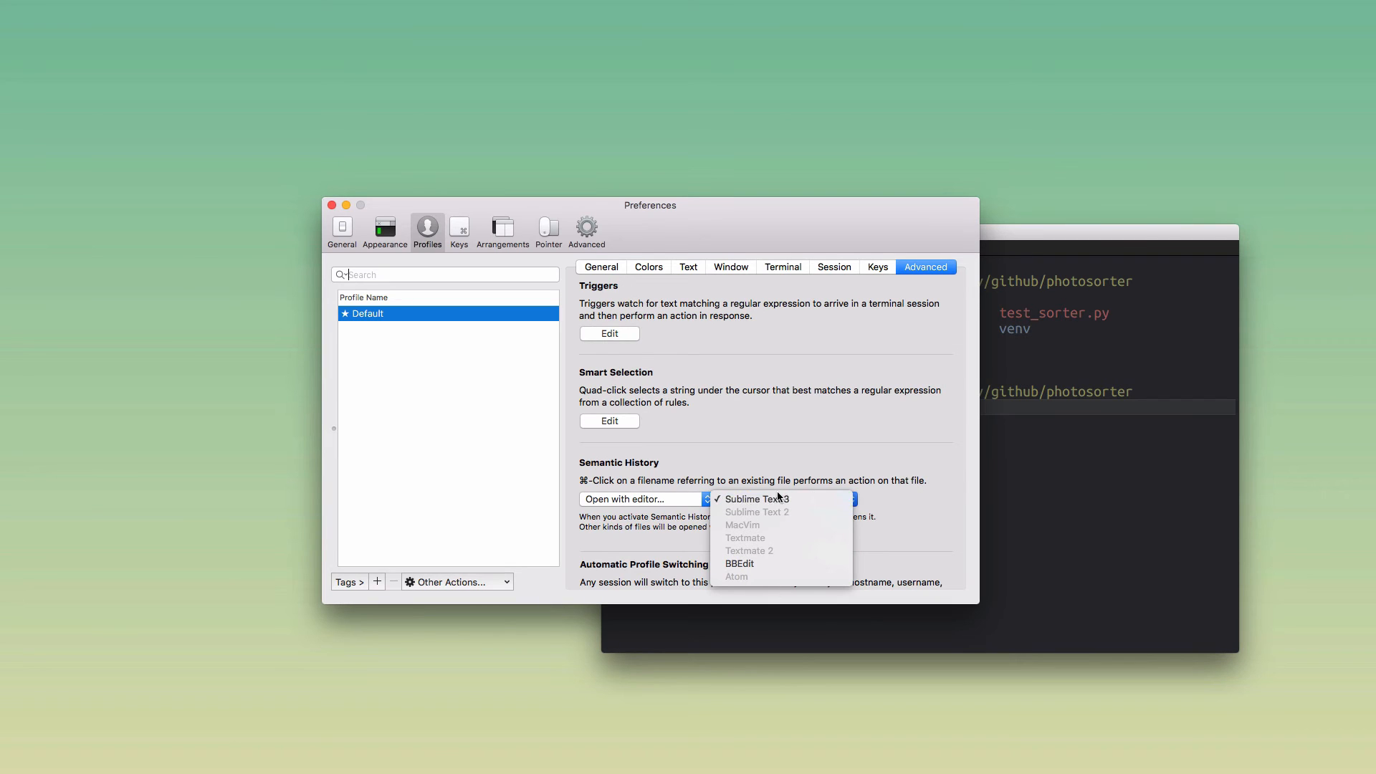
left_click(837, 480)
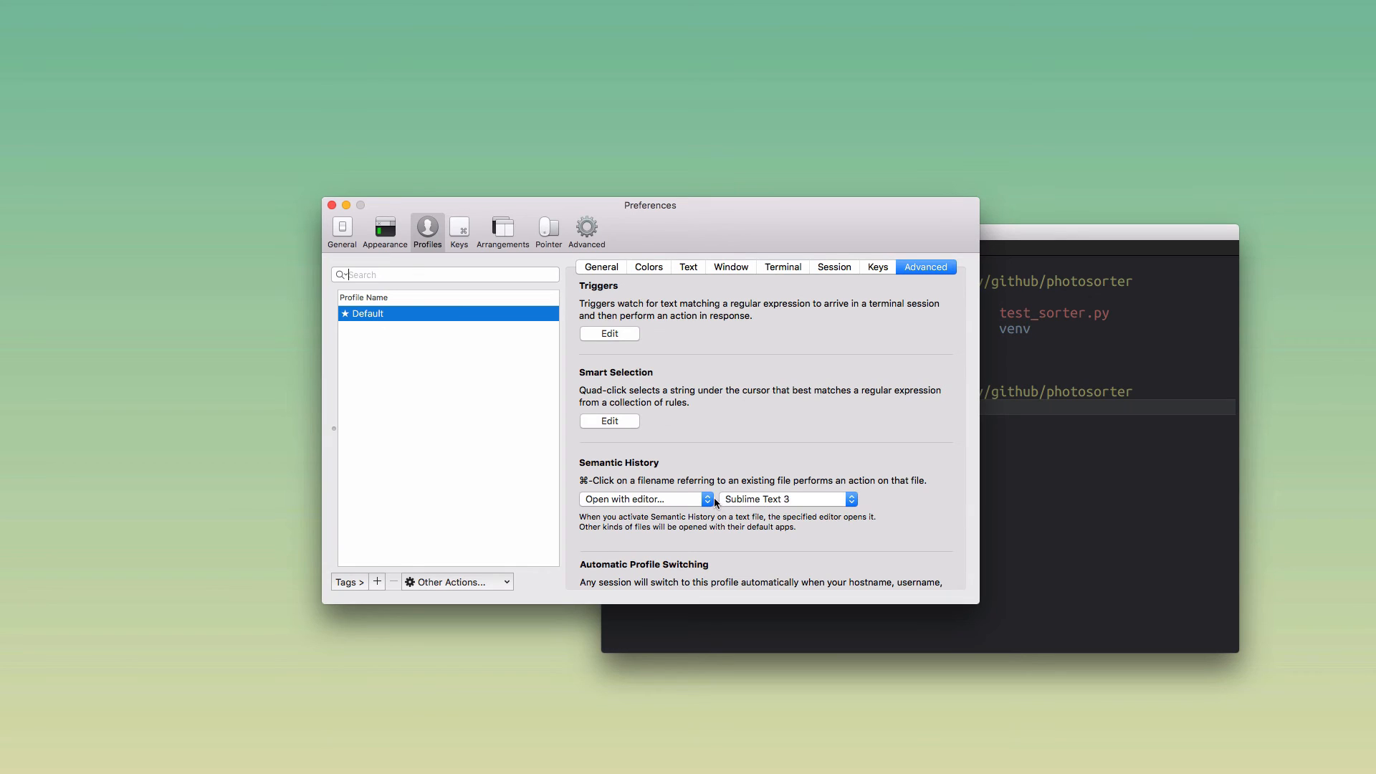
left_click(332, 206)
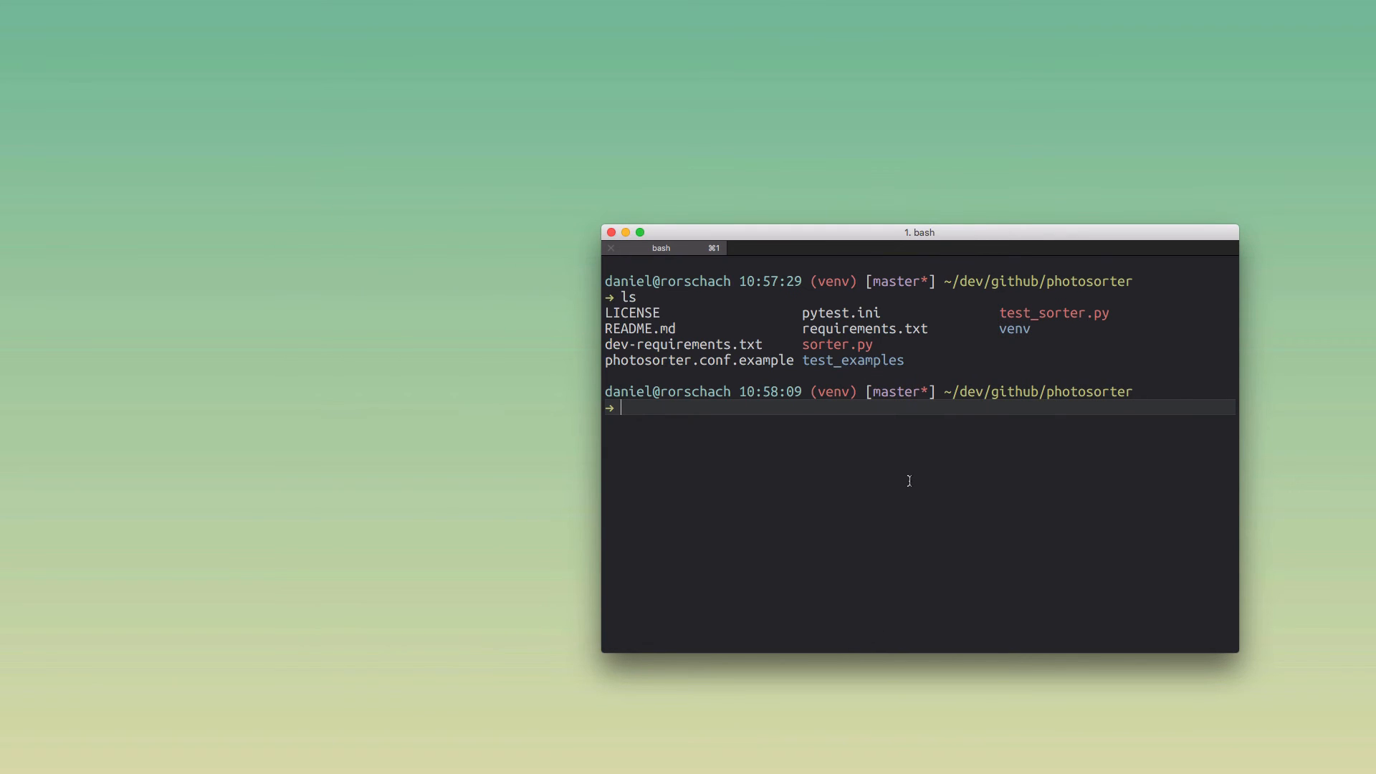
type("ls")
Step: List the project files, Cmd-click dev-requirements.txt to open it in Sublime, close it and refocus the terminal
key("Return")
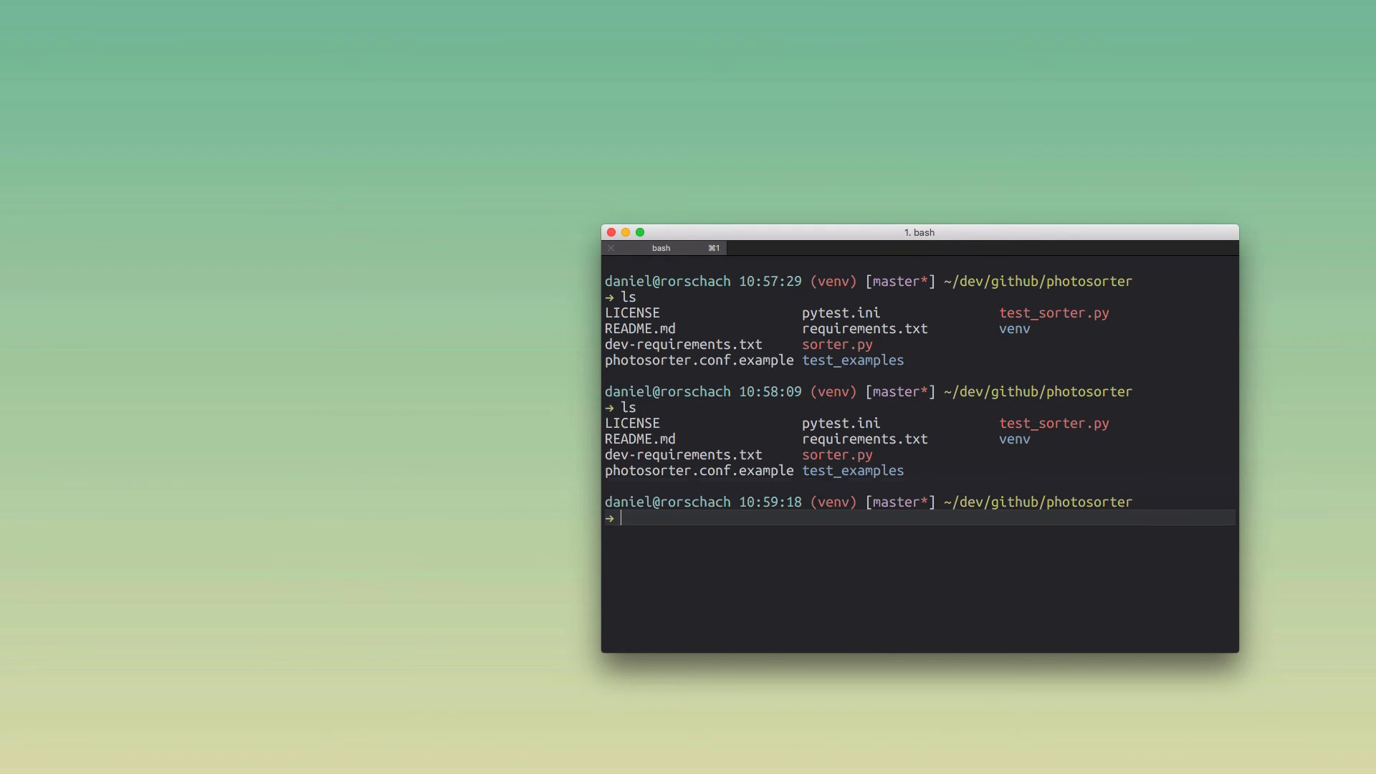
left_click(660, 462, "super")
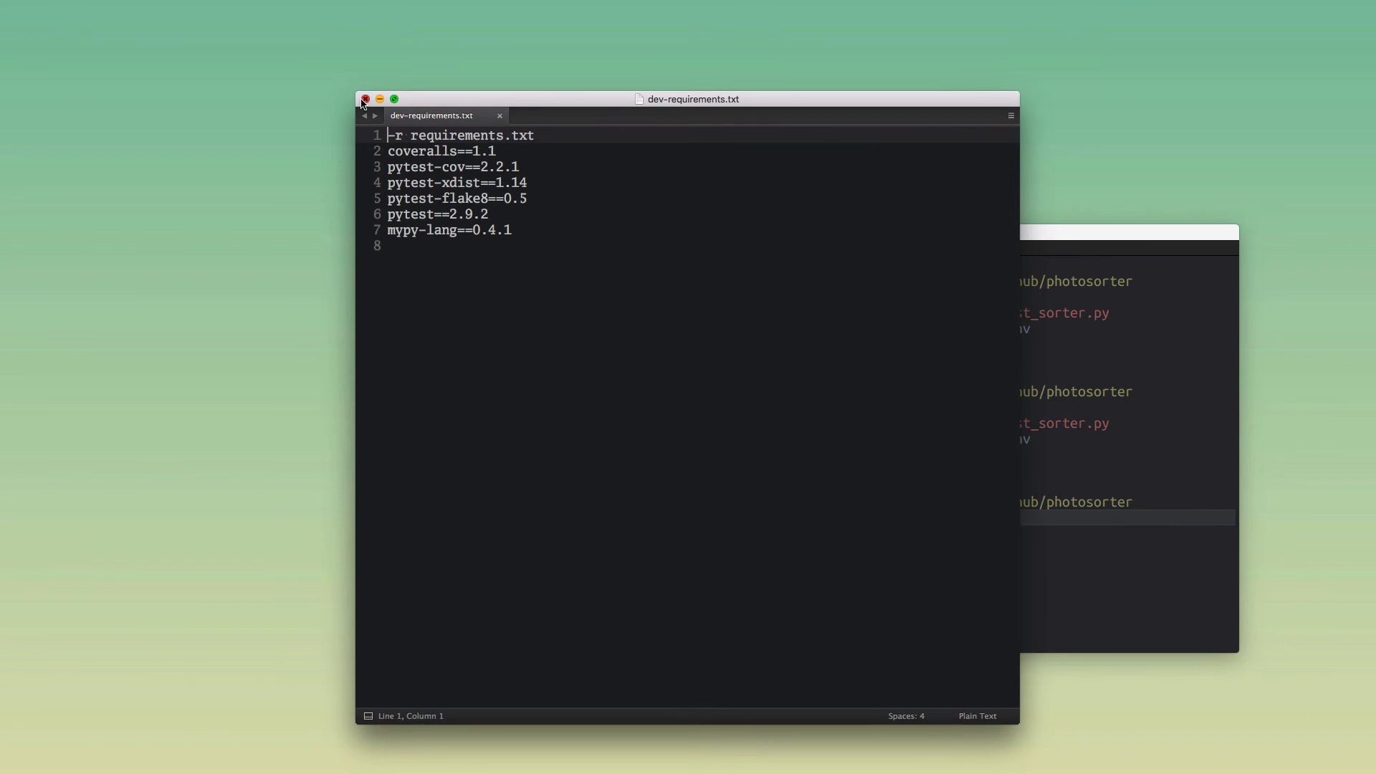
left_click(366, 101)
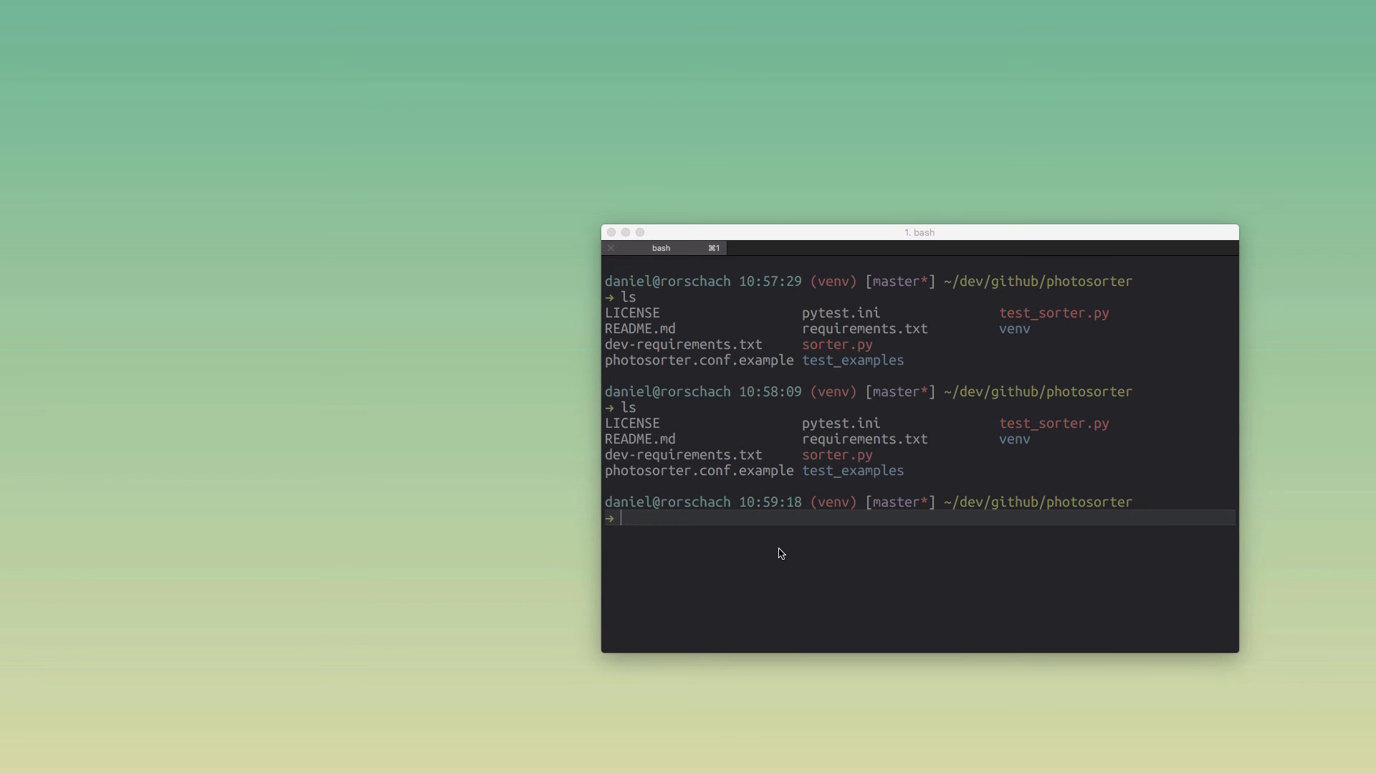
left_click(856, 414)
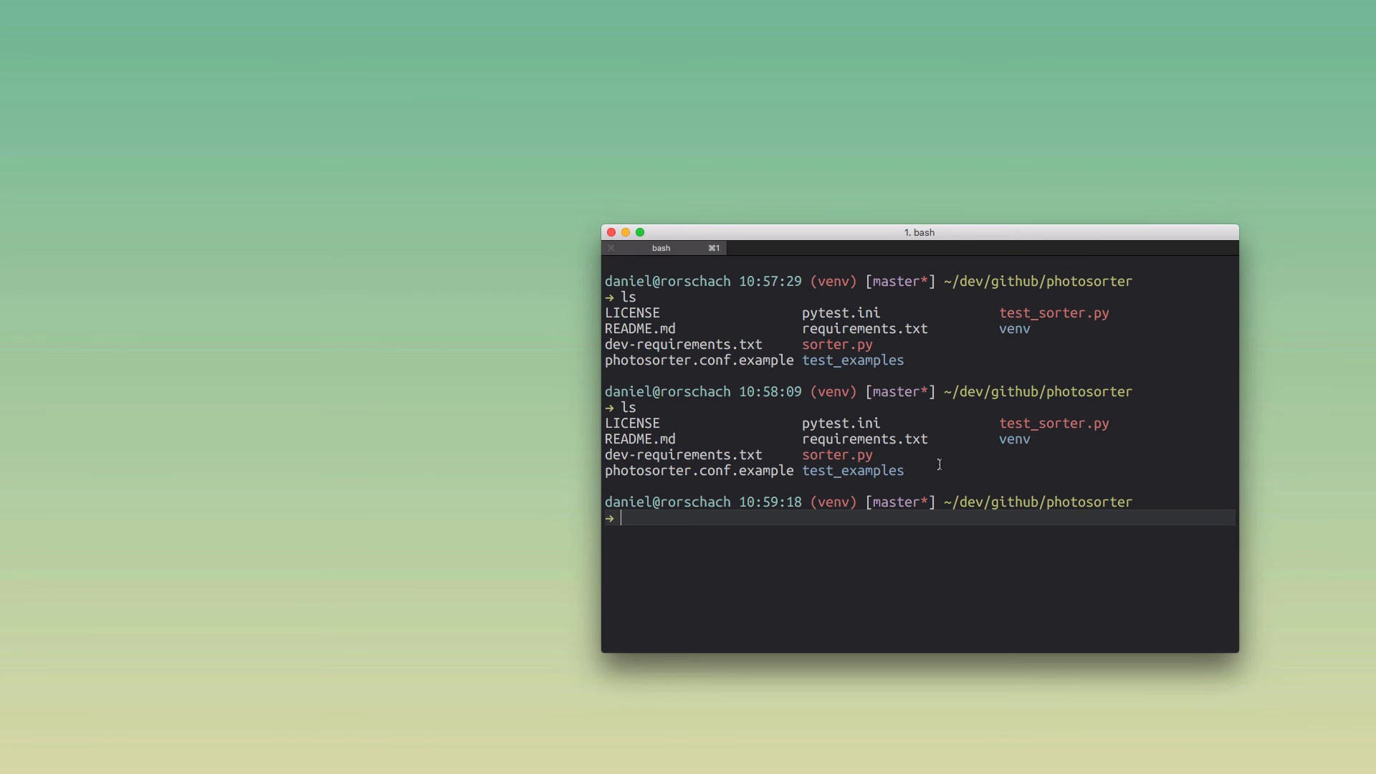